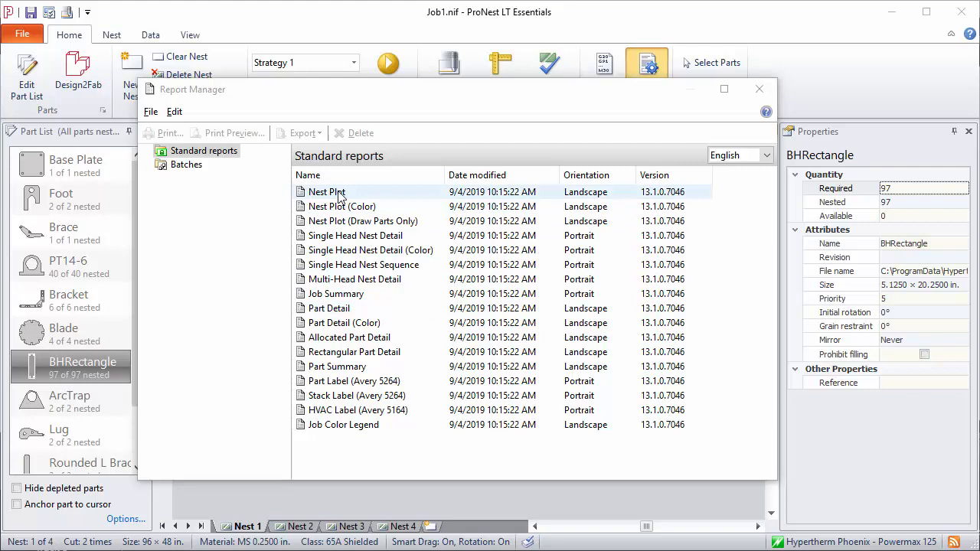
Preview the Nest Plot report, enlarge the preview window, and examine the layout and cutting data of every nest, then close it
left_click(366, 193)
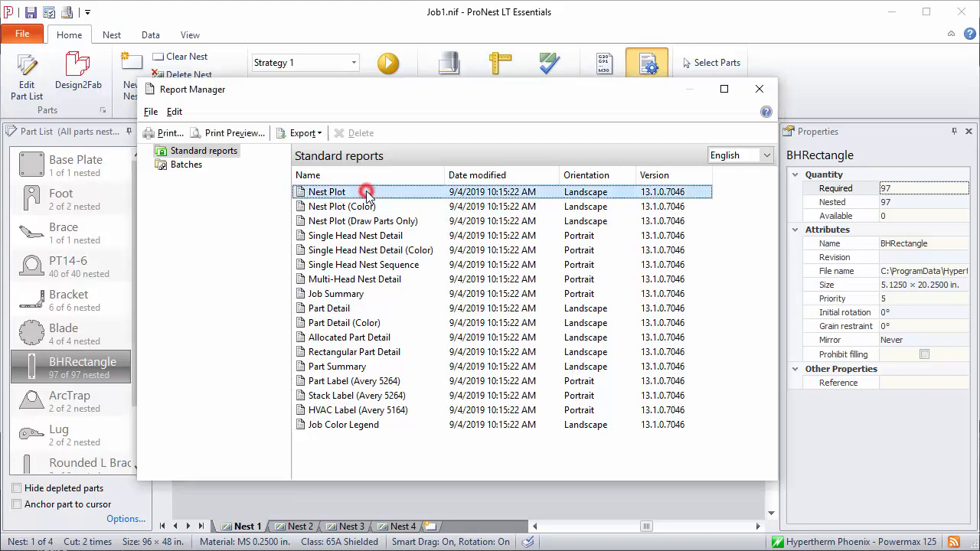
left_click(227, 134)
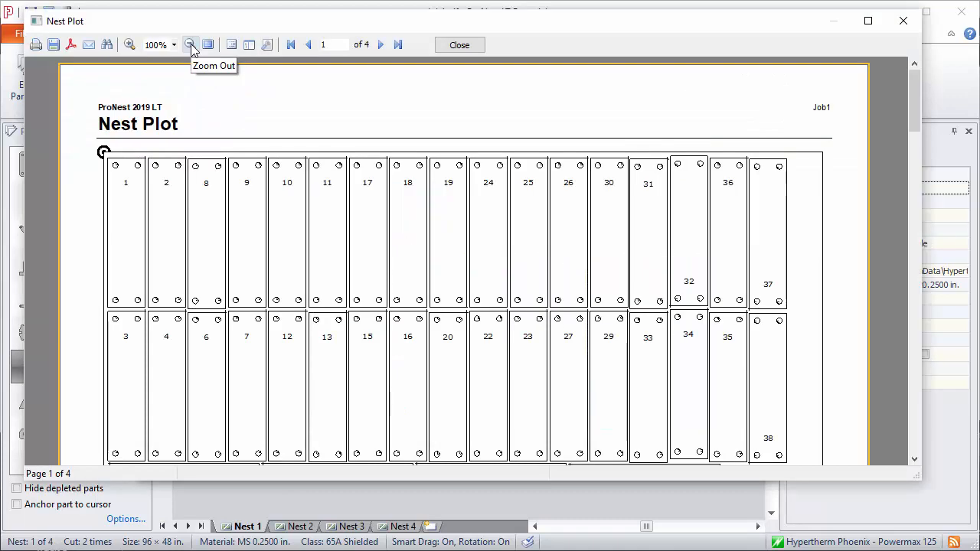
left_click(190, 45)
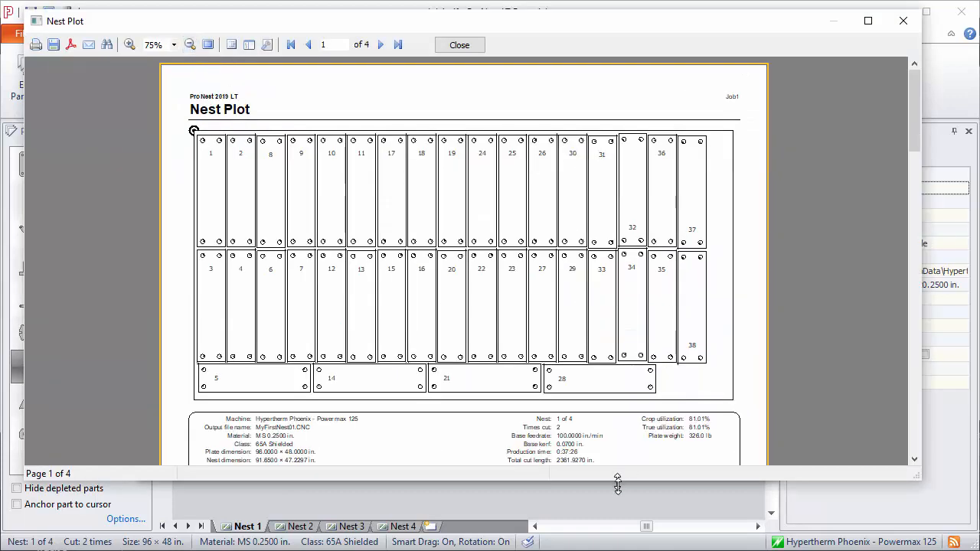
left_click_drag(618, 483, 618, 542)
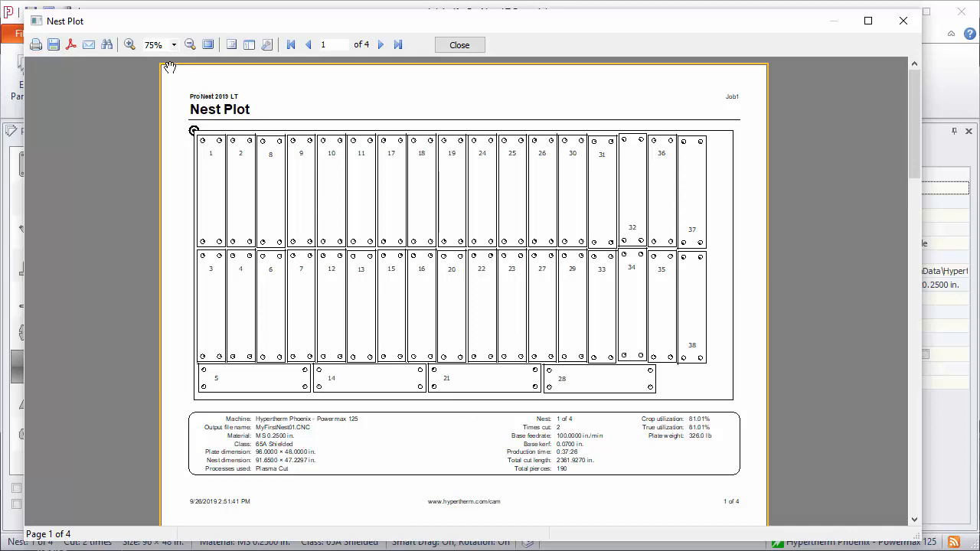
left_click(129, 44)
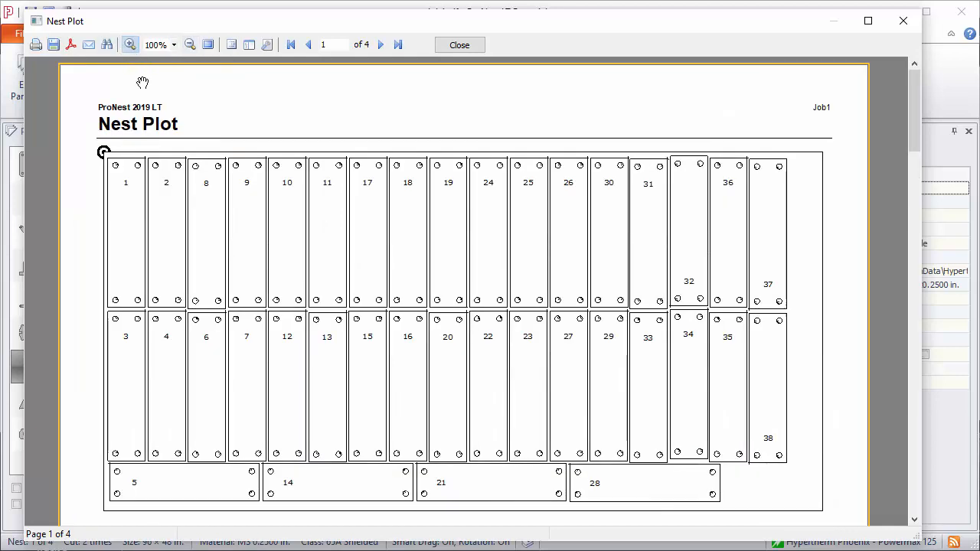
scroll(327, 278, "down", 1)
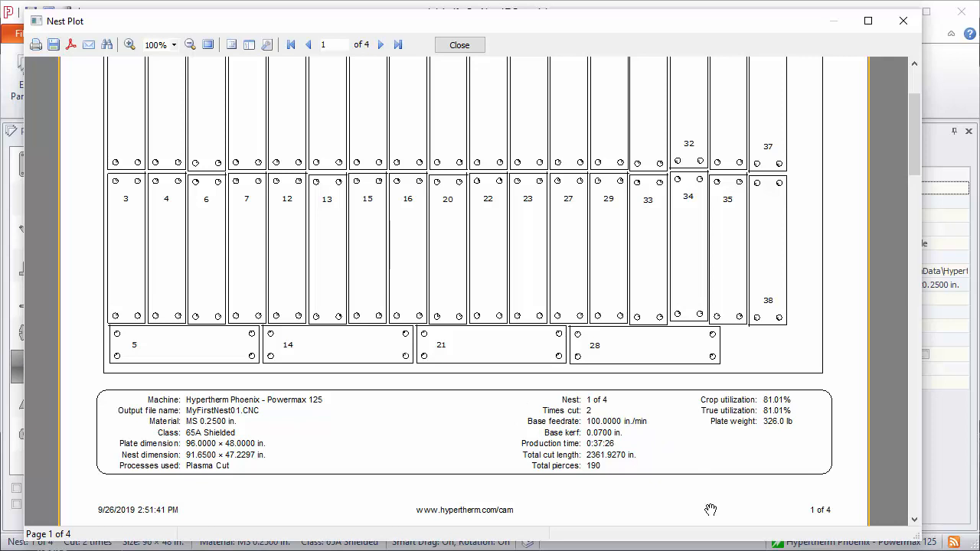
scroll(698, 220, "down", 10)
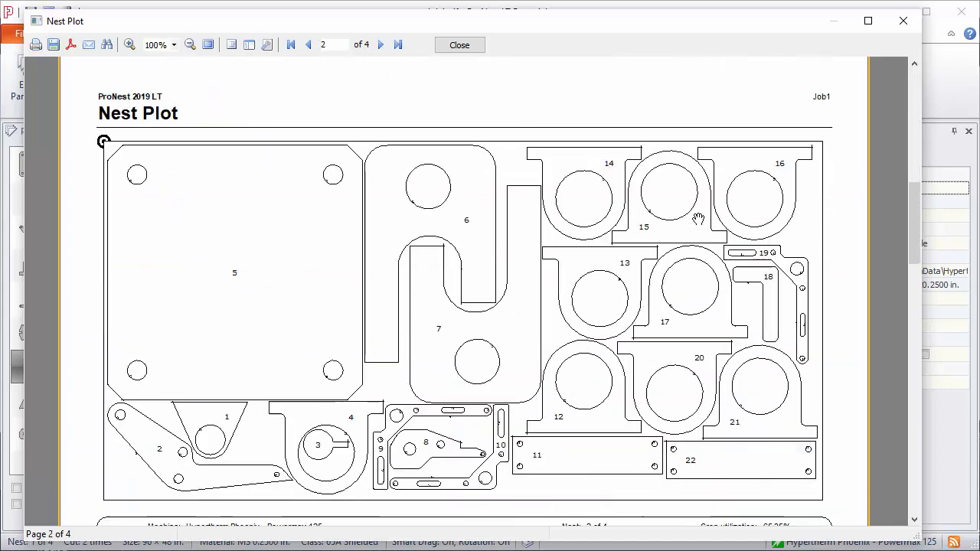
scroll(699, 219, "down", 20)
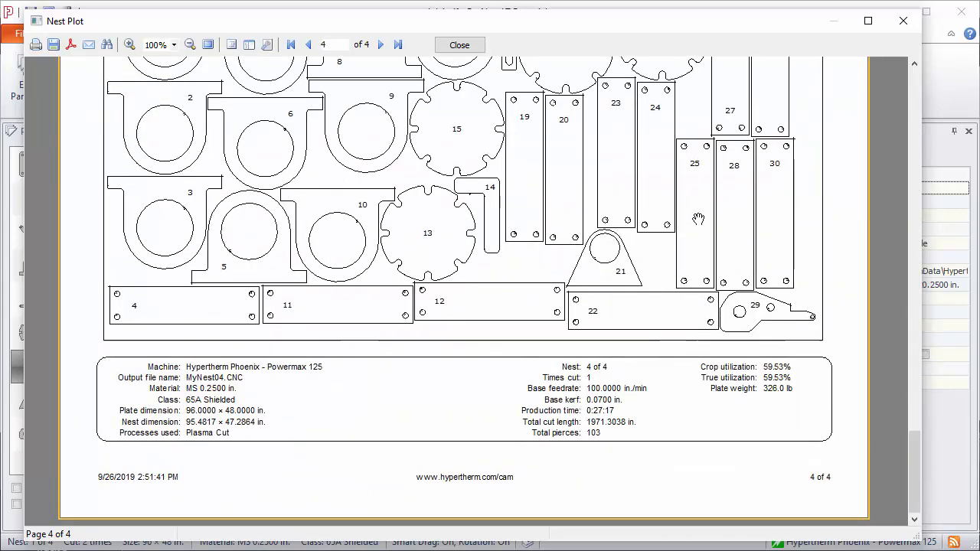
left_click(460, 45)
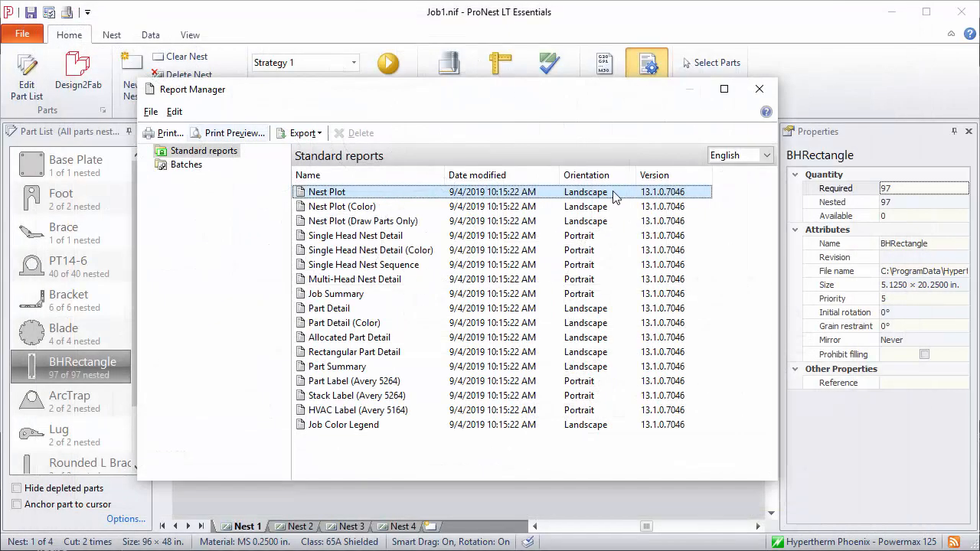
Preview the Job Summary report and examine its utilization, plate and production summaries before closing it
left_click(364, 298)
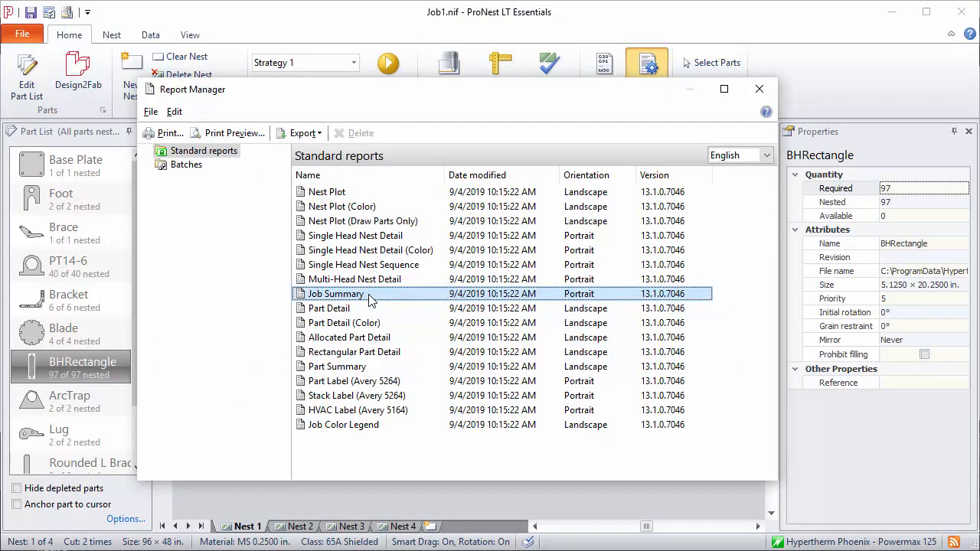
left_click(222, 134)
left_click_drag(608, 13, 329, 11)
left_click_drag(644, 123, 919, 123)
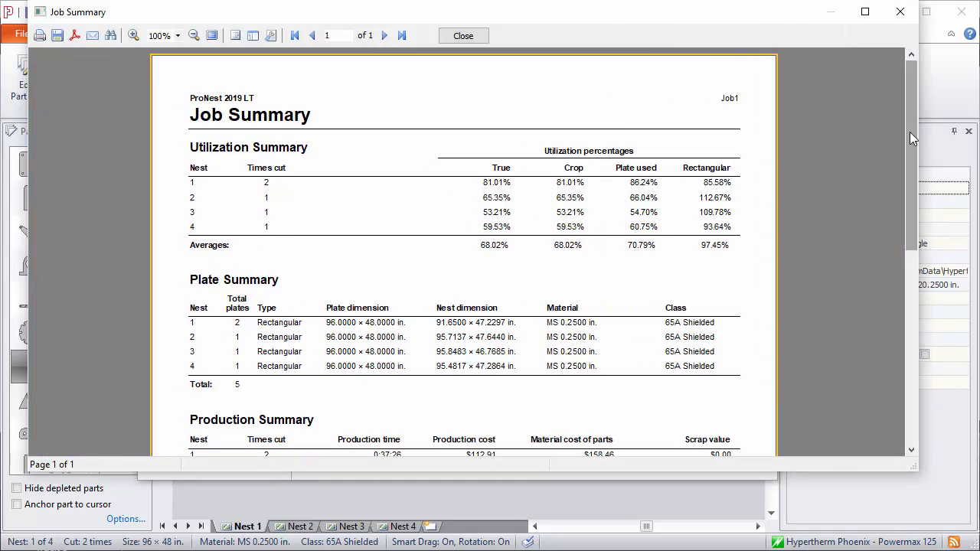
scroll(877, 230, "down", 1)
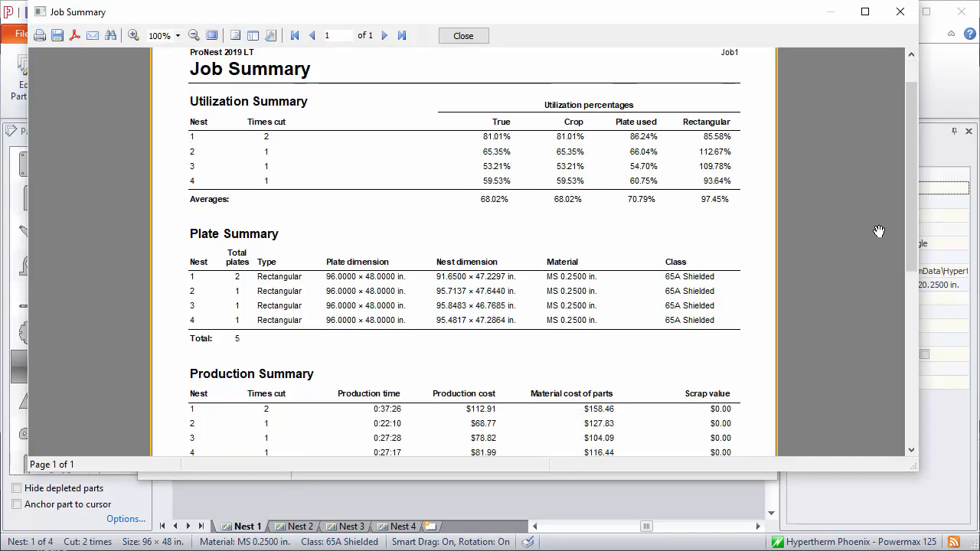
scroll(880, 232, "down", 2)
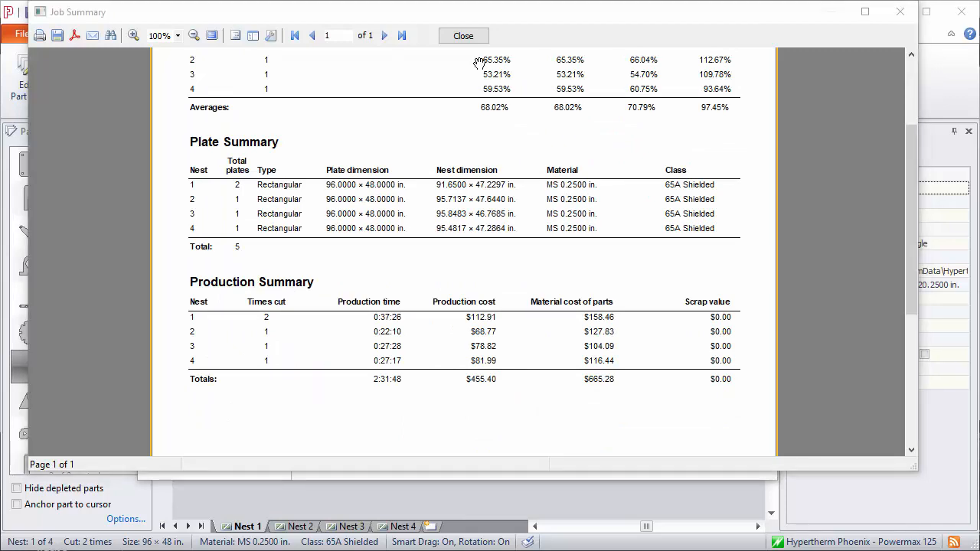
left_click(457, 35)
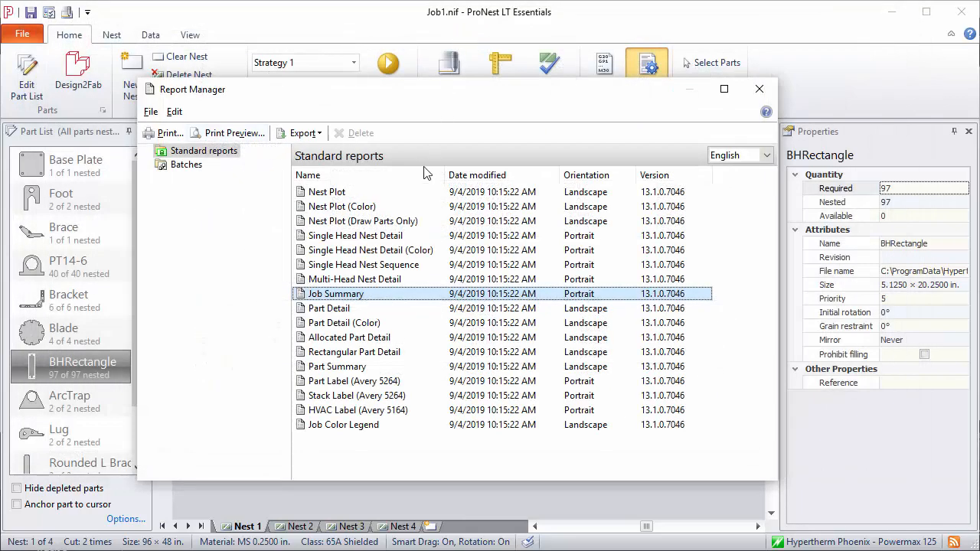
Preview the Part Detail report and examine each part's size, cut data and costs before closing it
left_click(352, 310)
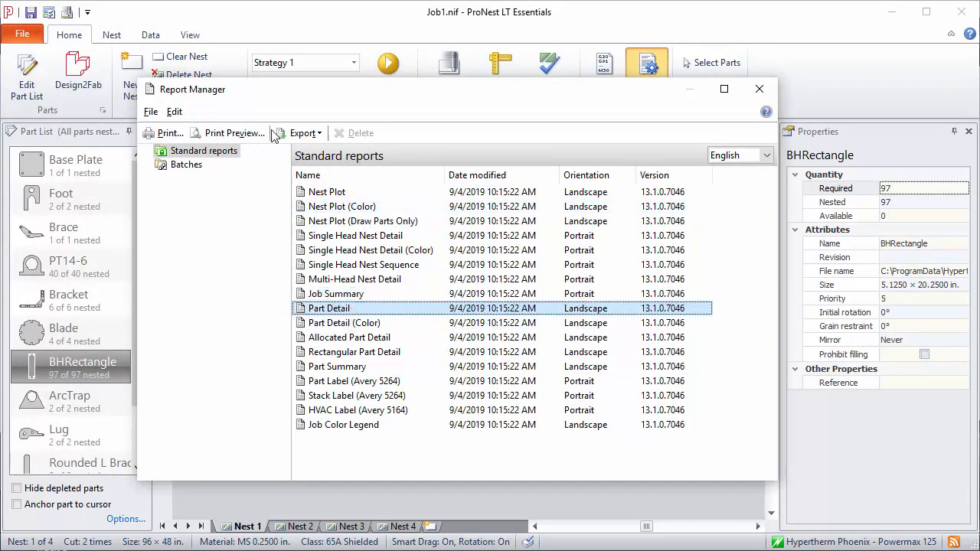
left_click(235, 134)
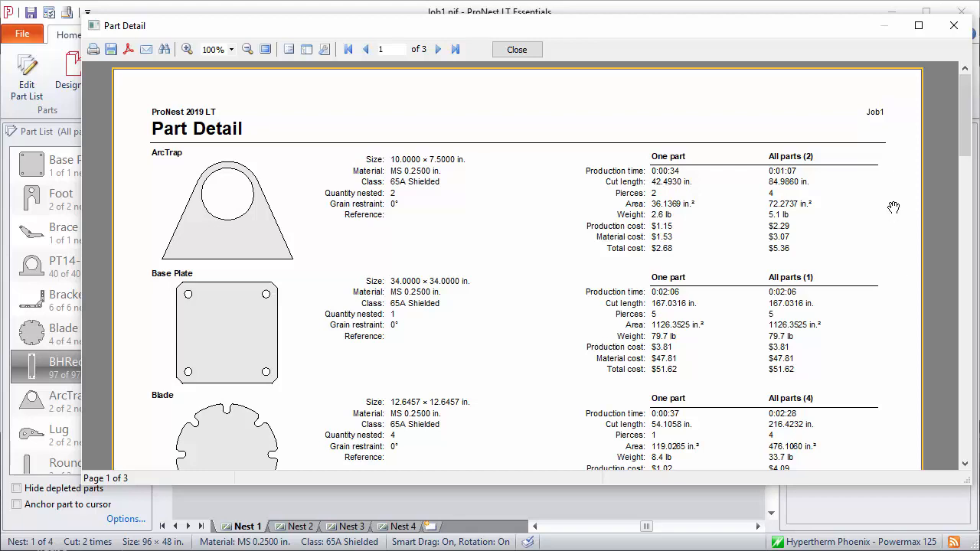
scroll(905, 144, "down", 1)
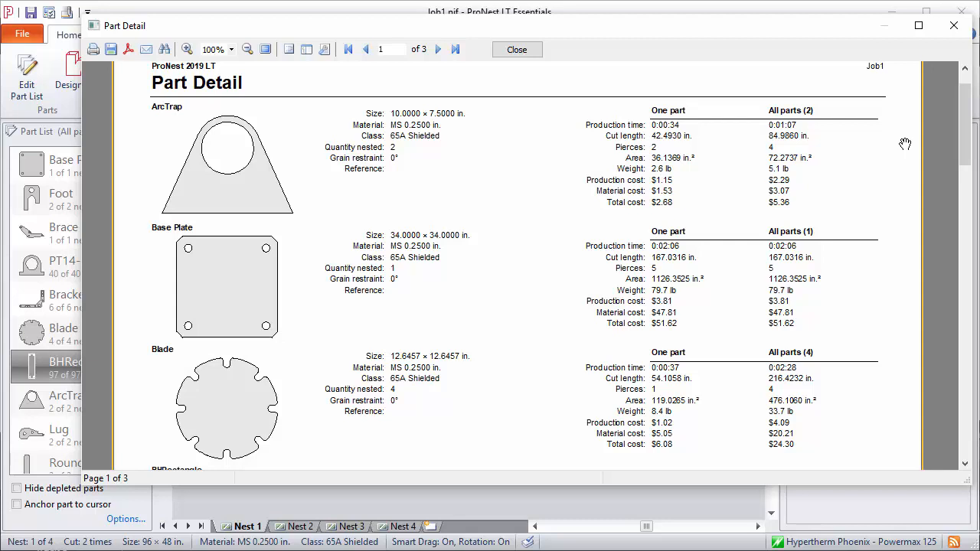
scroll(905, 144, "down", 20)
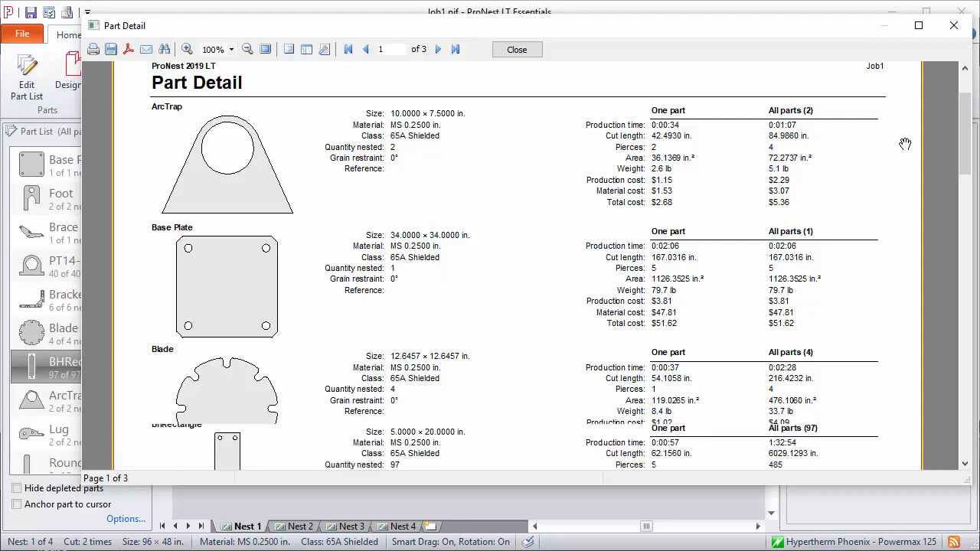
scroll(906, 144, "down", 10)
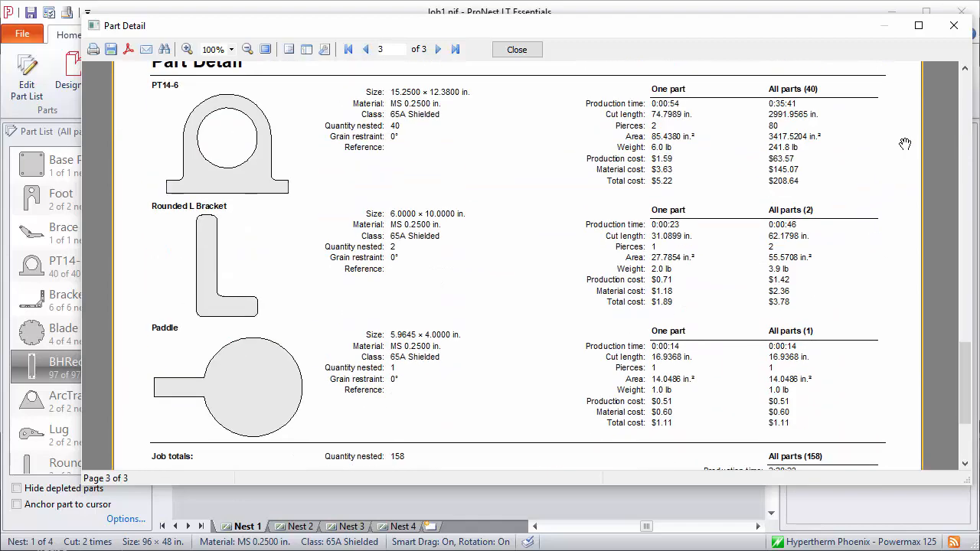
left_click(517, 49)
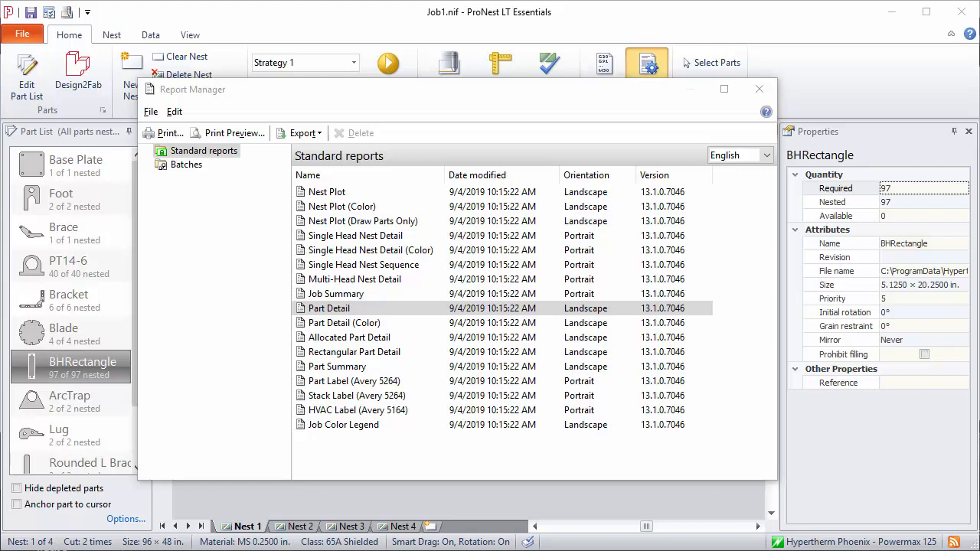
Preview the Part Label (Avery 5264) report in a widened window, examine the labels on its first page, and close it
left_click(363, 388)
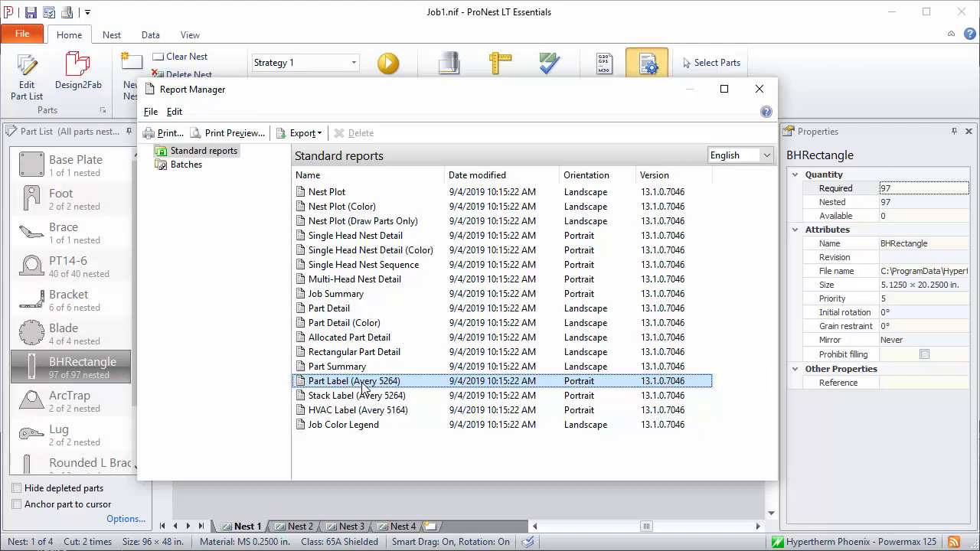
left_click(233, 133)
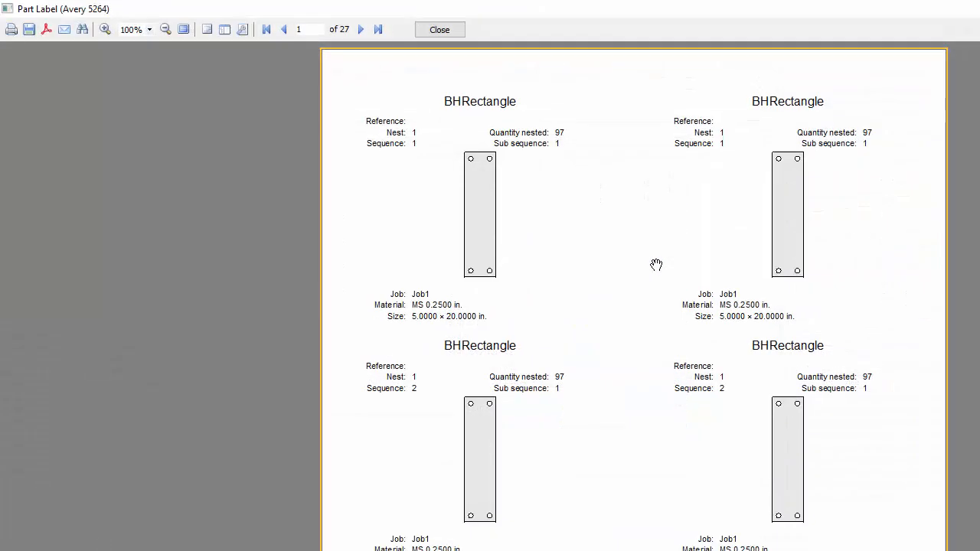
left_click_drag(598, 9, 353, 17)
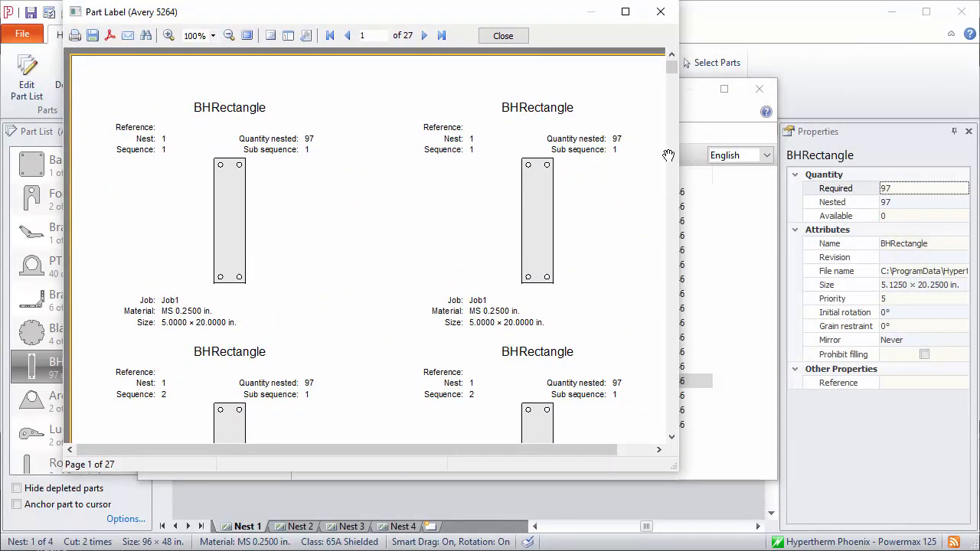
left_click_drag(679, 156, 909, 169)
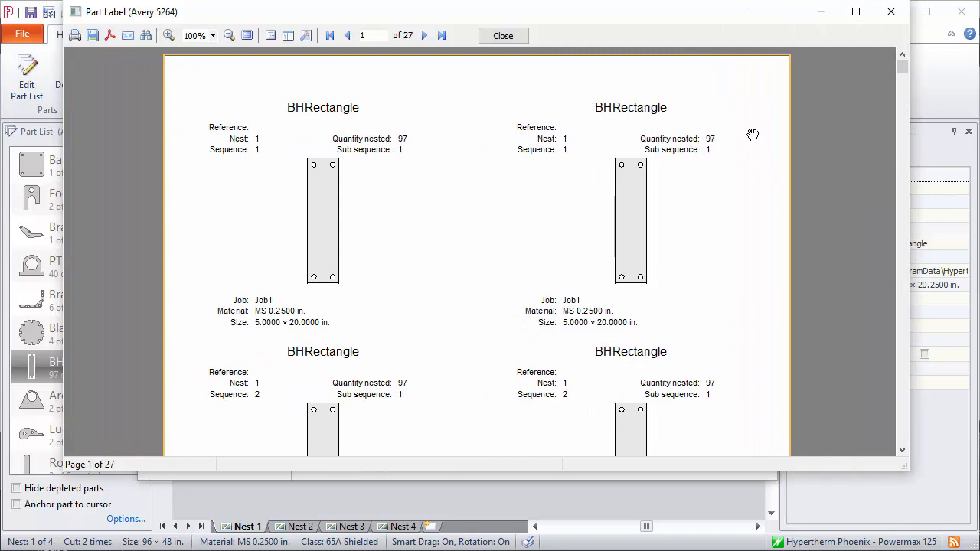
scroll(740, 140, "down", 1)
scroll(740, 141, "down", 5)
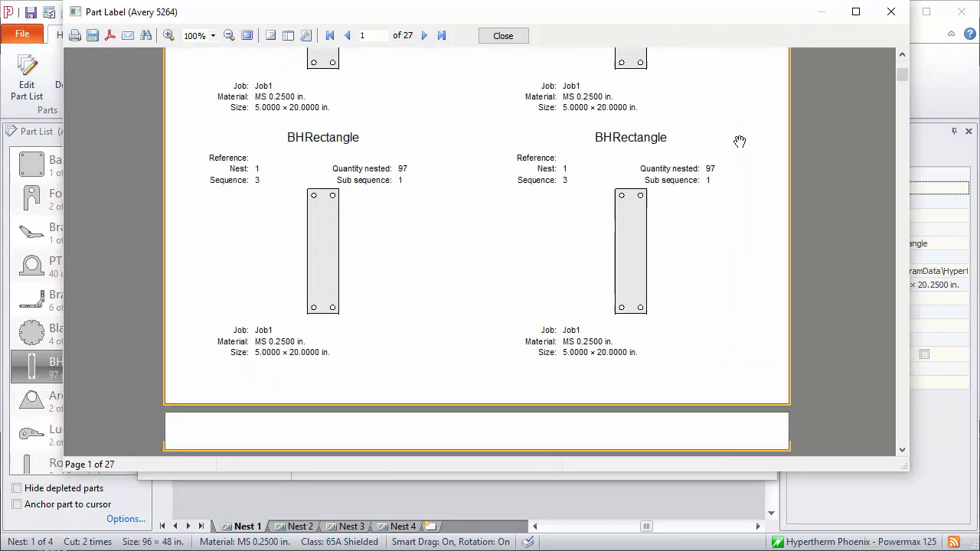
scroll(740, 141, "up", 8)
scroll(740, 141, "up", 3)
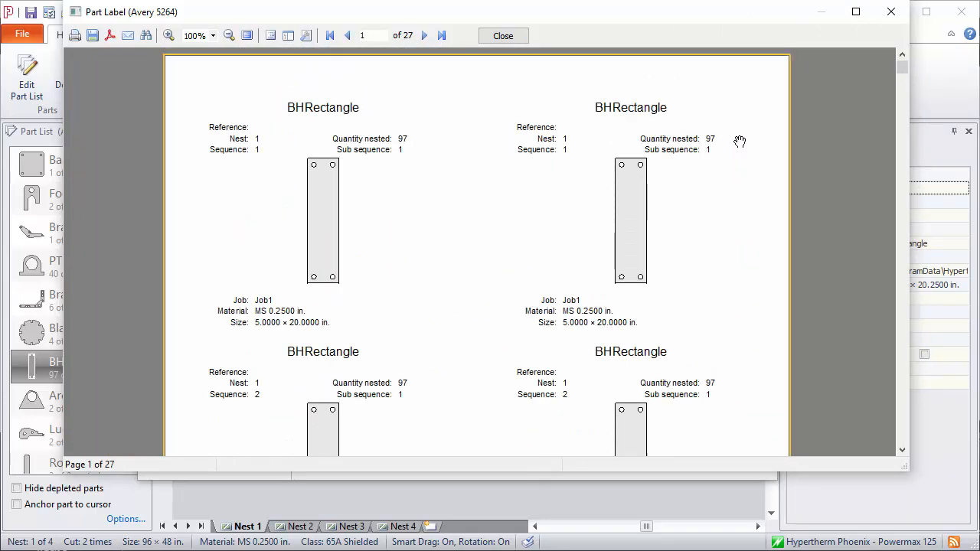
left_click(502, 35)
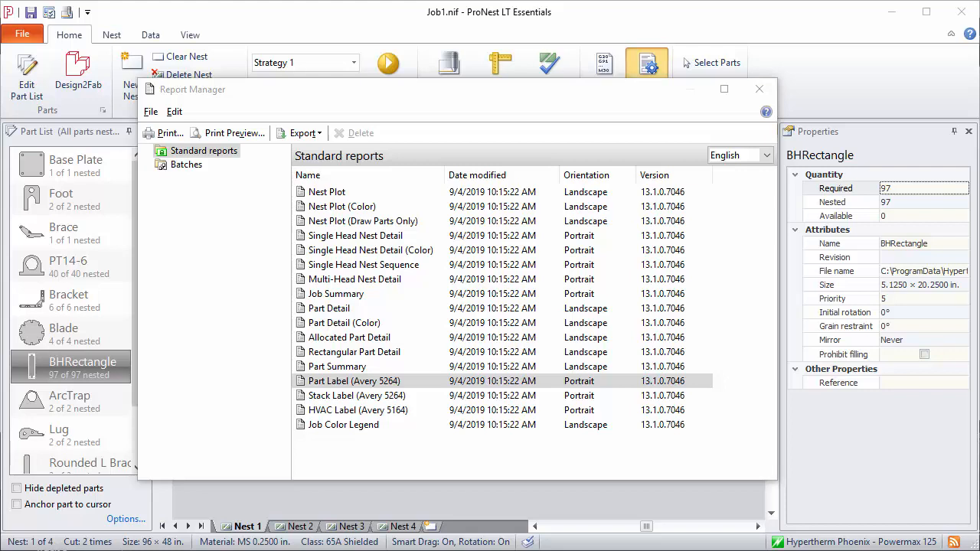
Create a new report batch named Operator
left_click(183, 168)
right_click(184, 169)
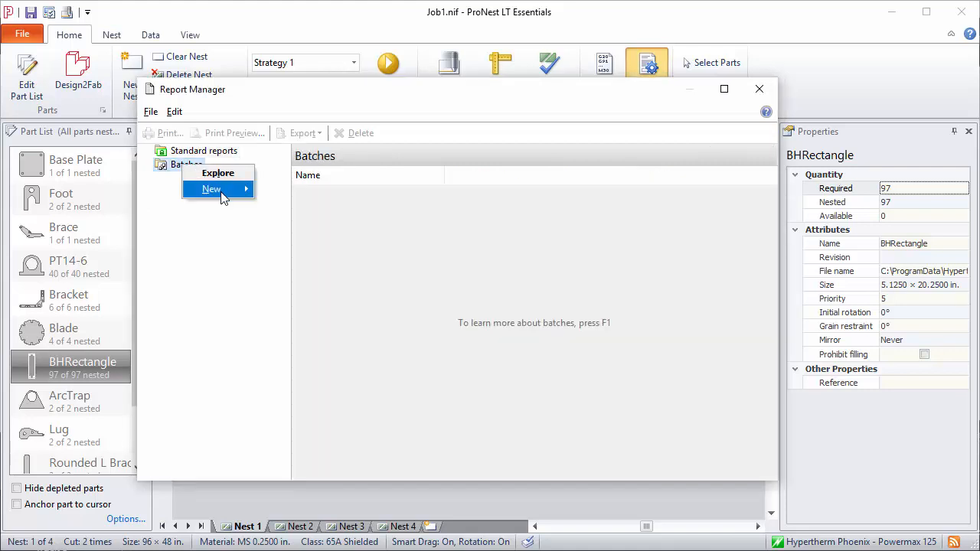
mouse_move(237, 195)
left_click(282, 192)
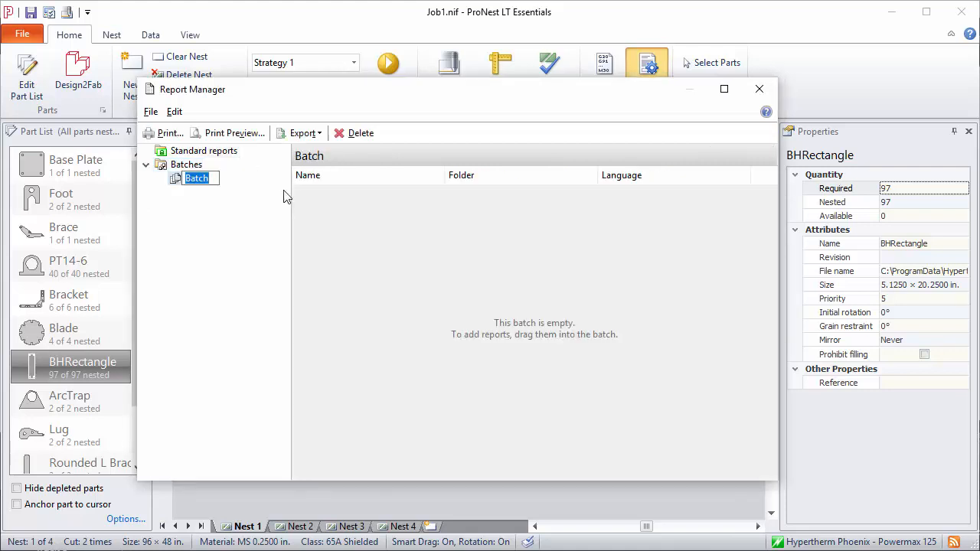
type("Operator")
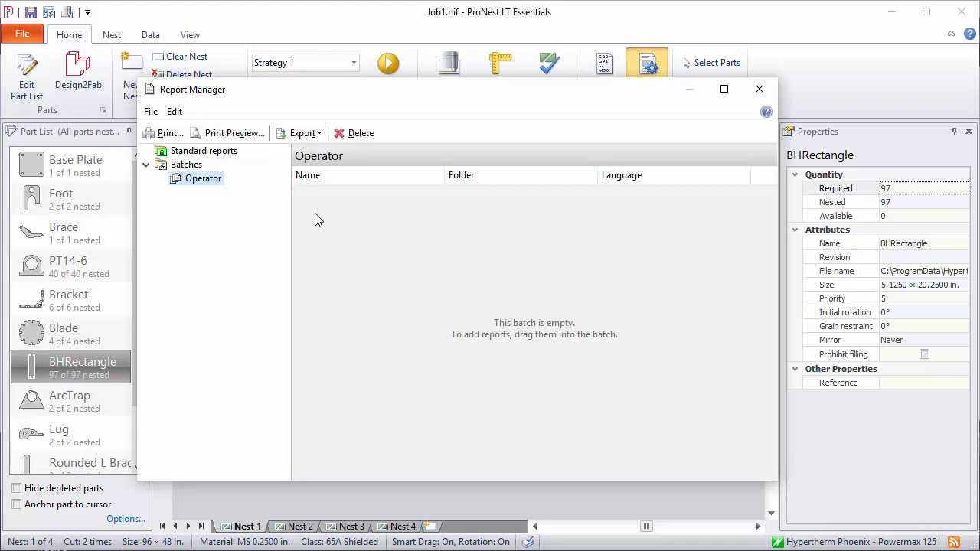
From the standard reports, select Nest Plot and add Job Summary to the Operator batch
left_click(206, 152)
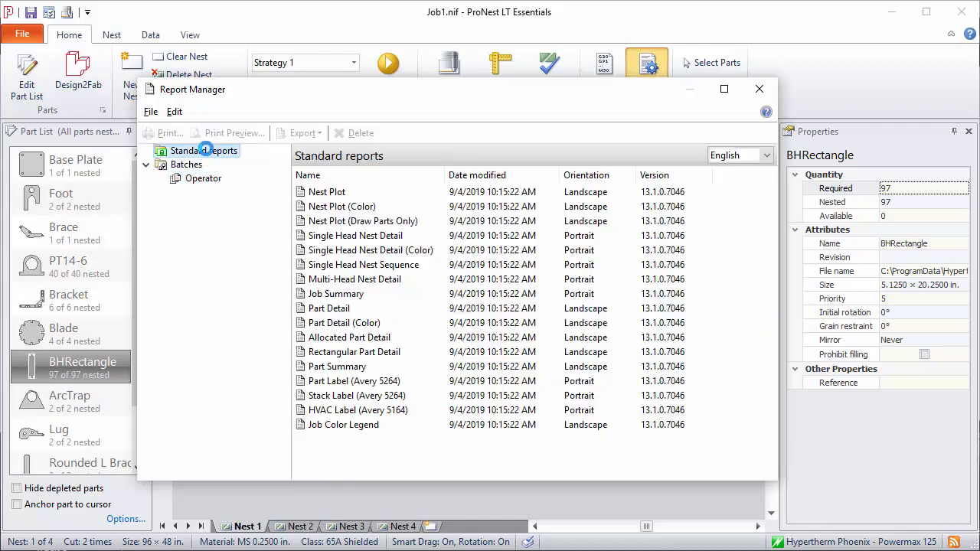
left_click(328, 193)
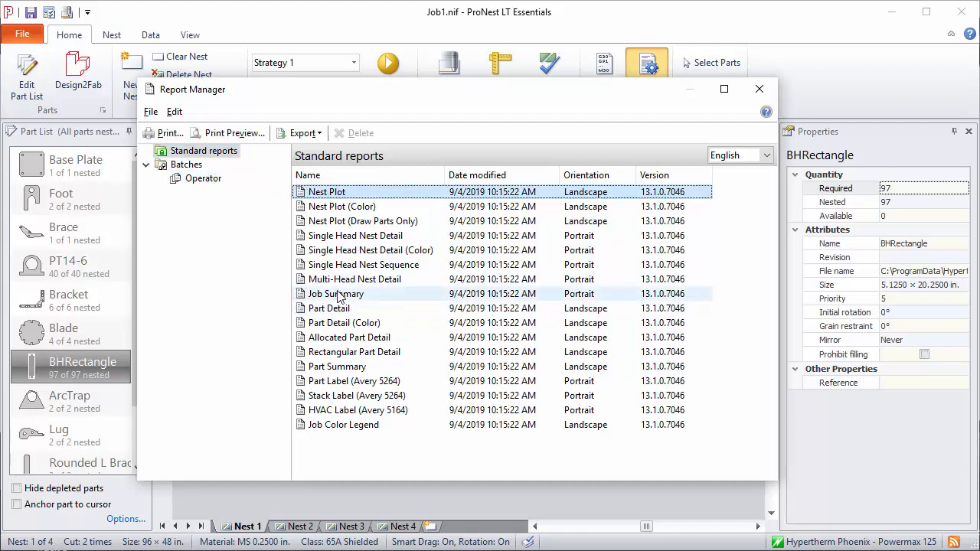
left_click_drag(342, 295, 199, 183)
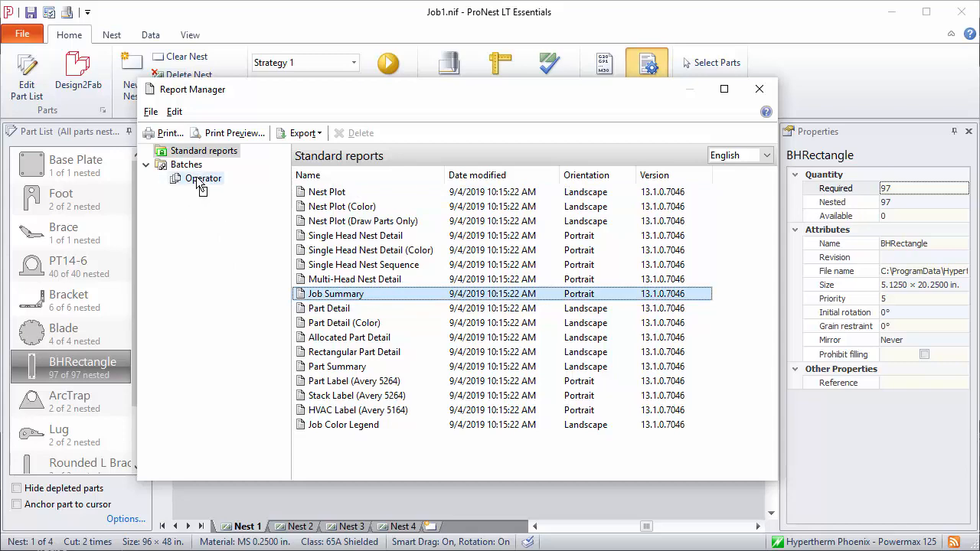
Close the Report Manager, preview the Operator batch from the main window, examine its nest plot and job summary pages, and close the preview
left_click(759, 88)
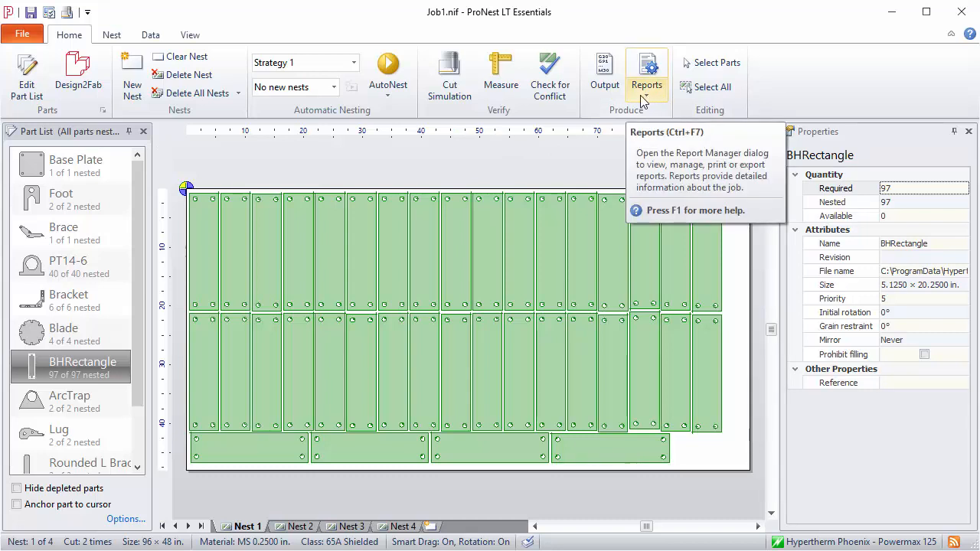
left_click(645, 100)
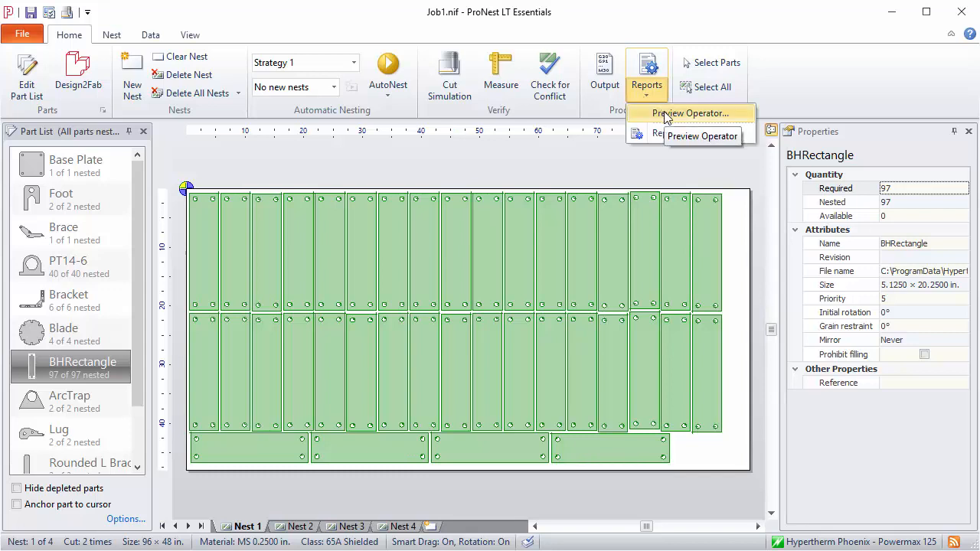
left_click(665, 115)
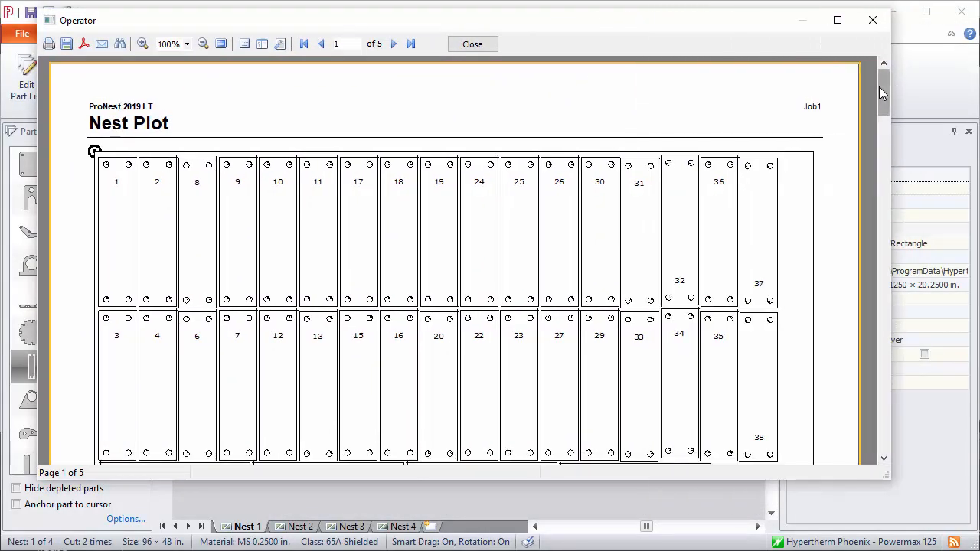
left_click_drag(879, 86, 845, 382)
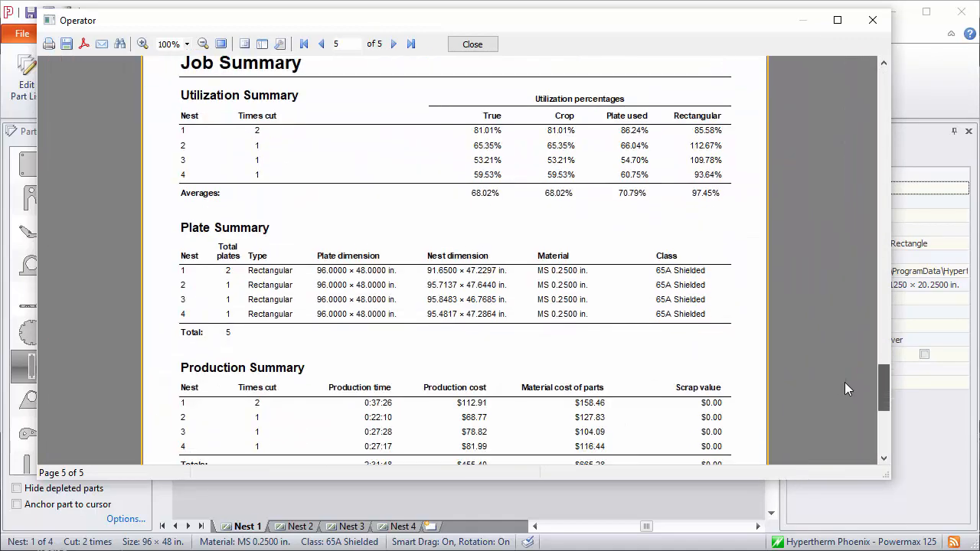
left_click(472, 44)
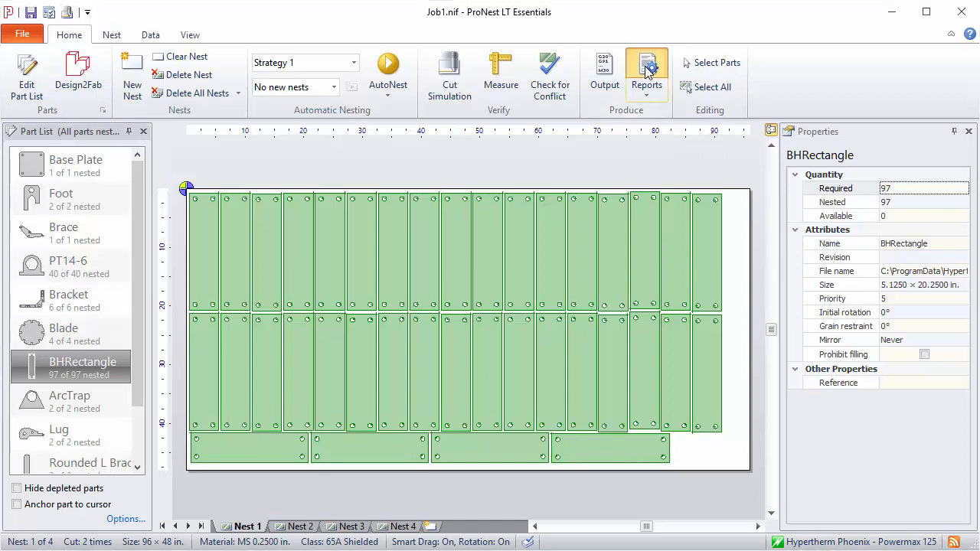
Open the Report Manager's options and examine the value formats and the nest, part and plate image settings
left_click(646, 90)
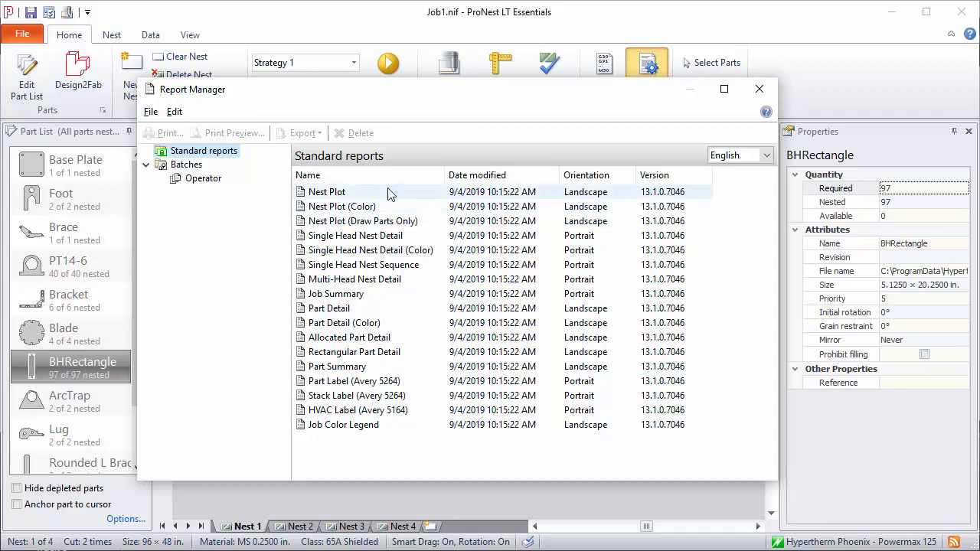
left_click(150, 111)
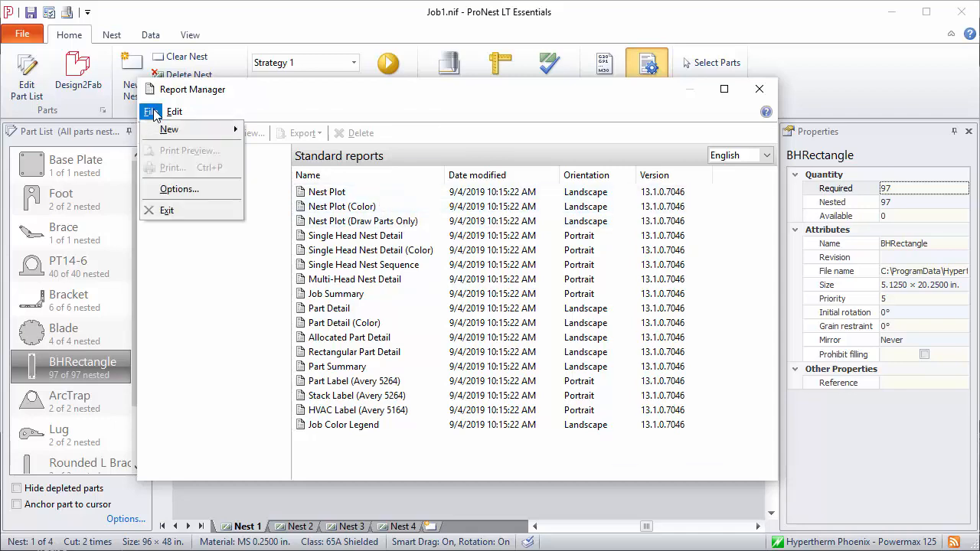
left_click(185, 193)
left_click_drag(527, 209, 325, 65)
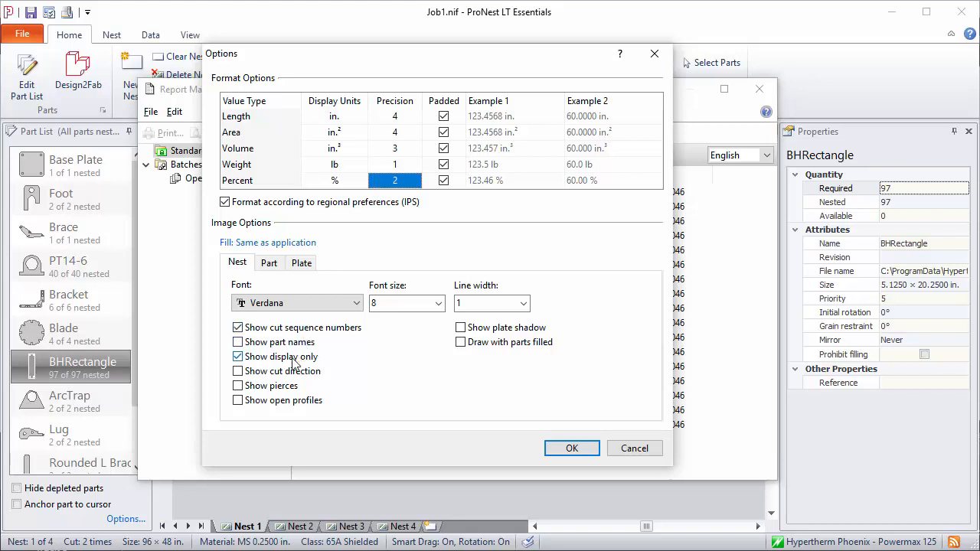
left_click(269, 264)
left_click(301, 264)
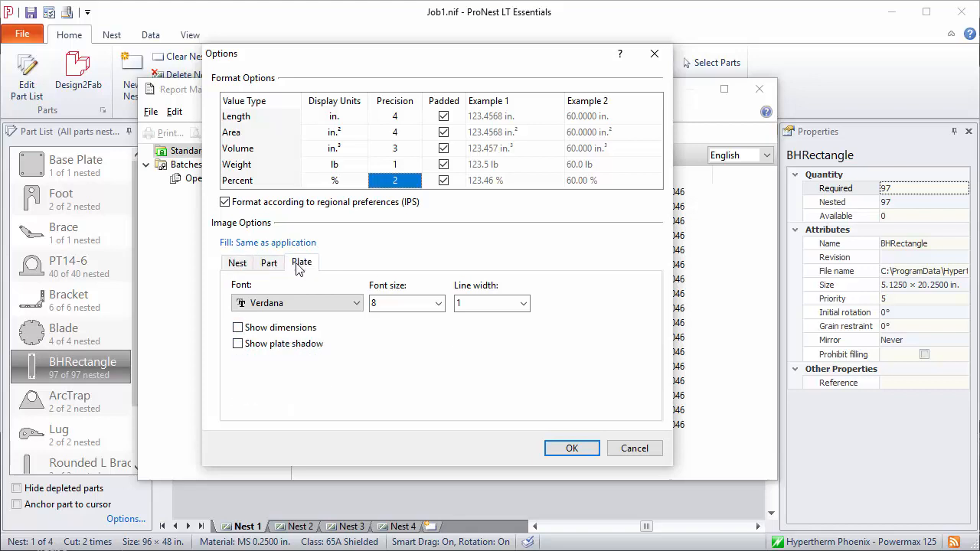
left_click(234, 264)
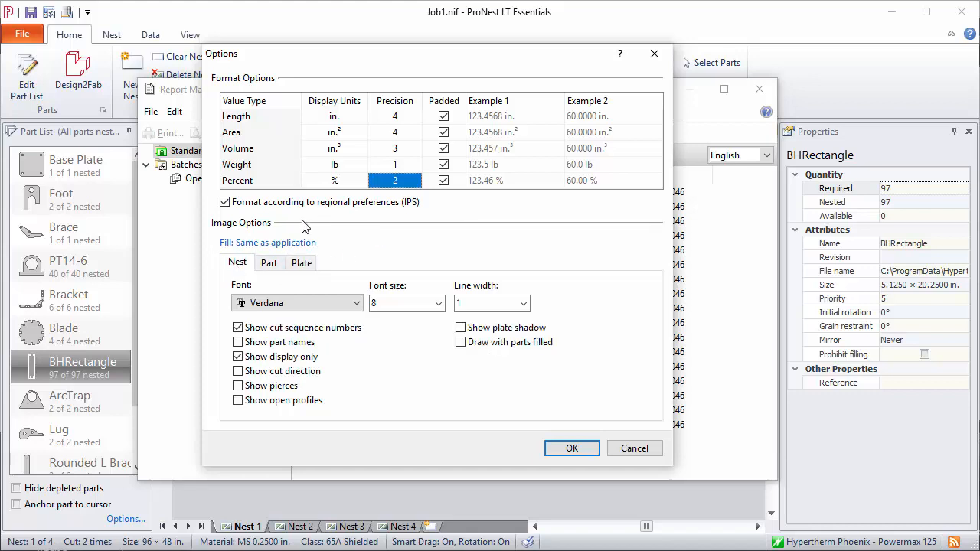
Enable Draw with parts filled for nest images, set the report fill to light blue, and apply the options
left_click(461, 343)
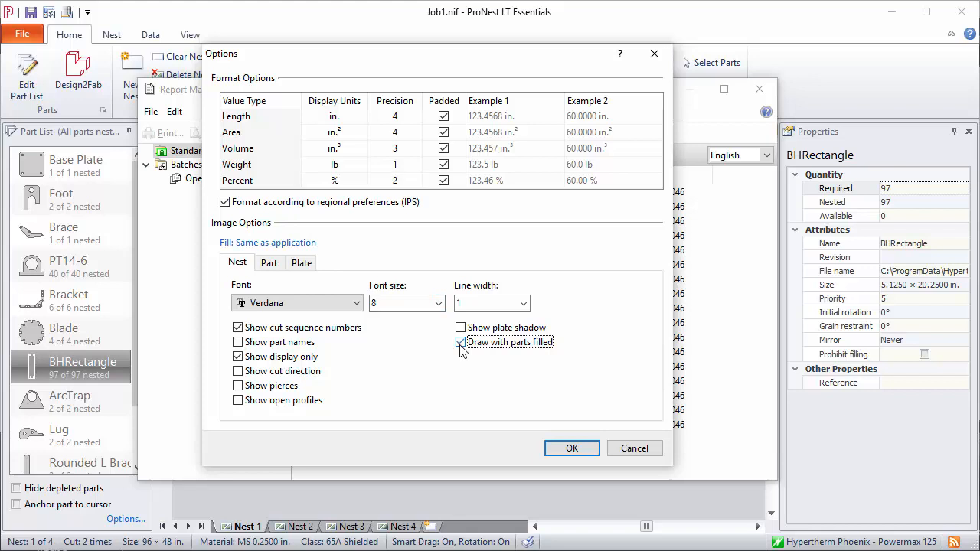
left_click(248, 243)
left_click(306, 332)
left_click(570, 449)
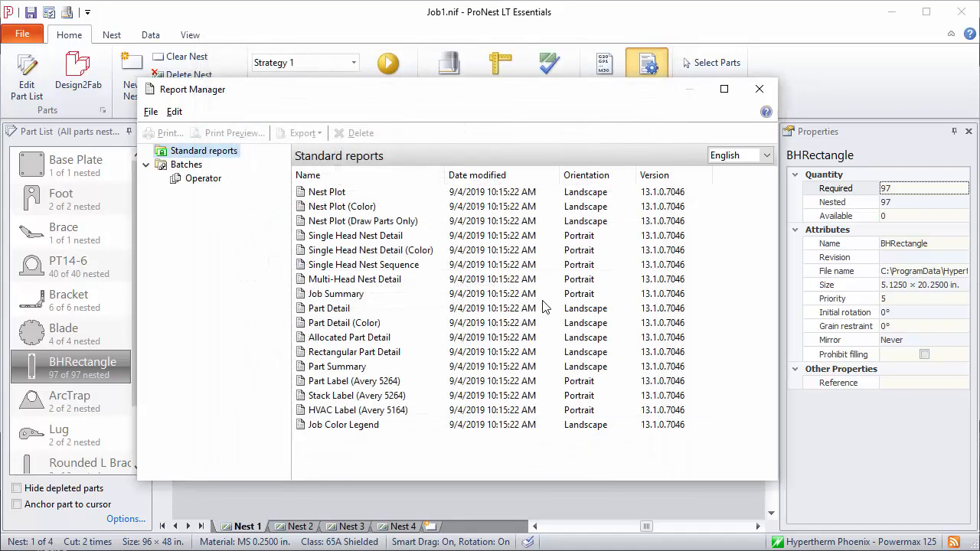
Preview the standard Nest Plot report to check the filled parts
left_click(314, 192)
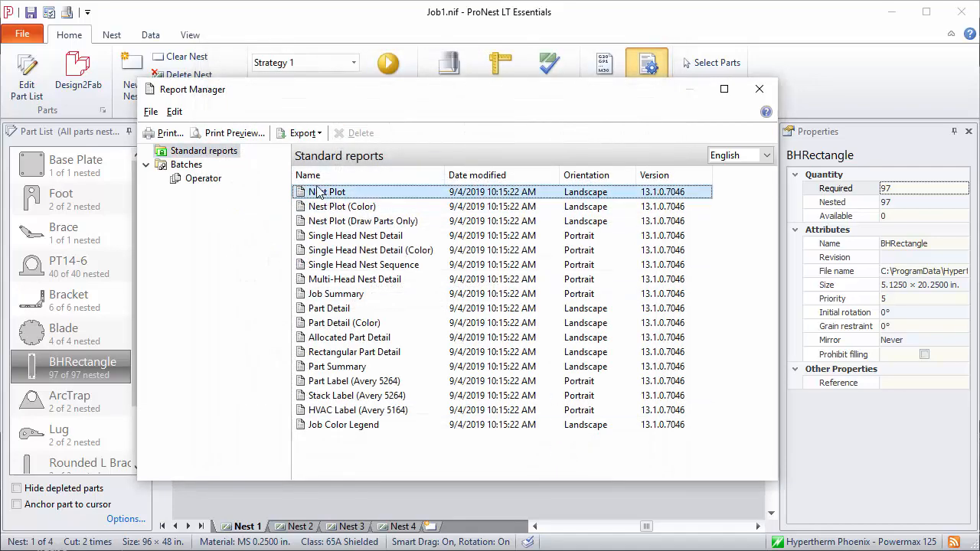
left_click(230, 135)
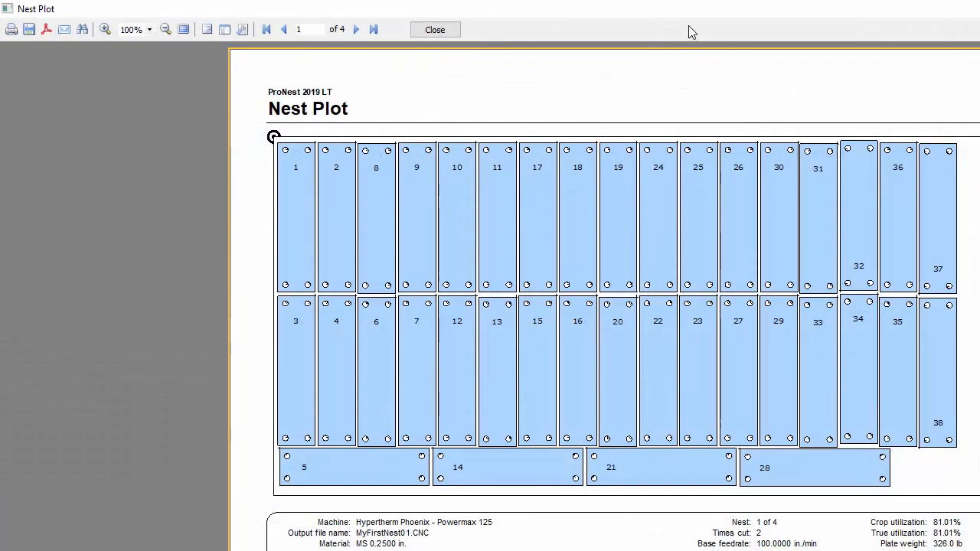